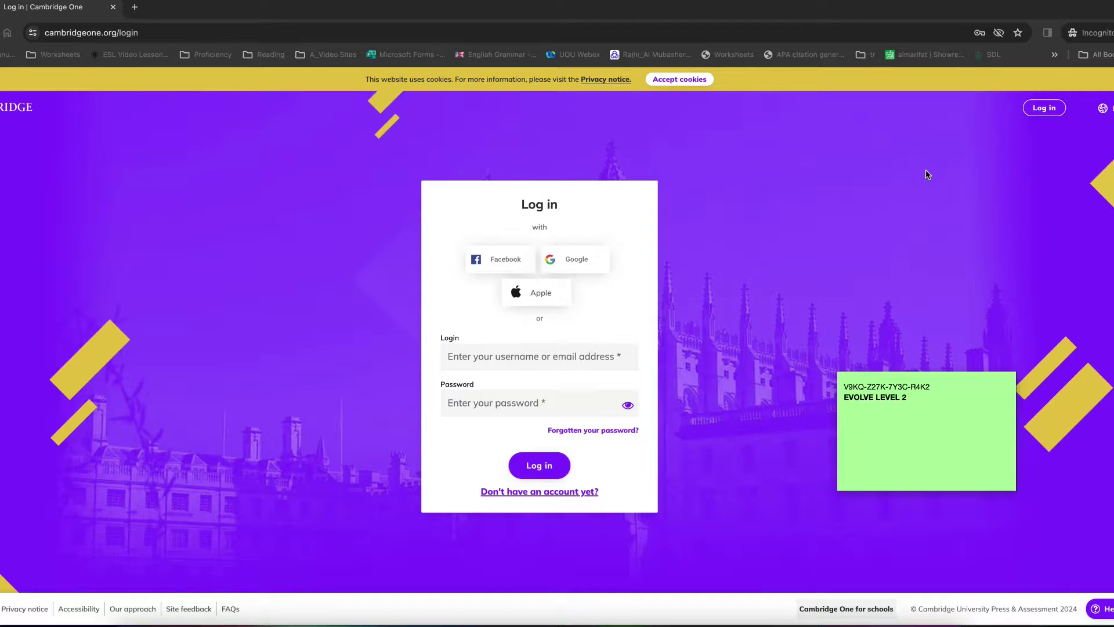
Log in to Cambridge One with the saved teacher account from the browser's autofill list.
{"action": "left_click", "coordinate": [149, 35]}
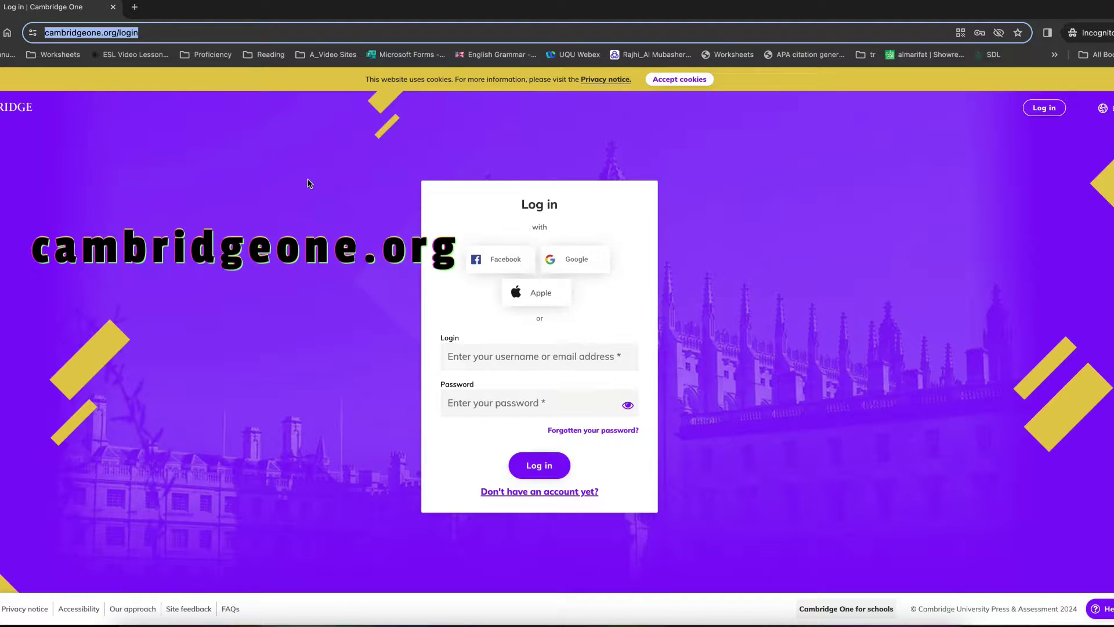
{"action": "left_click", "coordinate": [536, 358]}
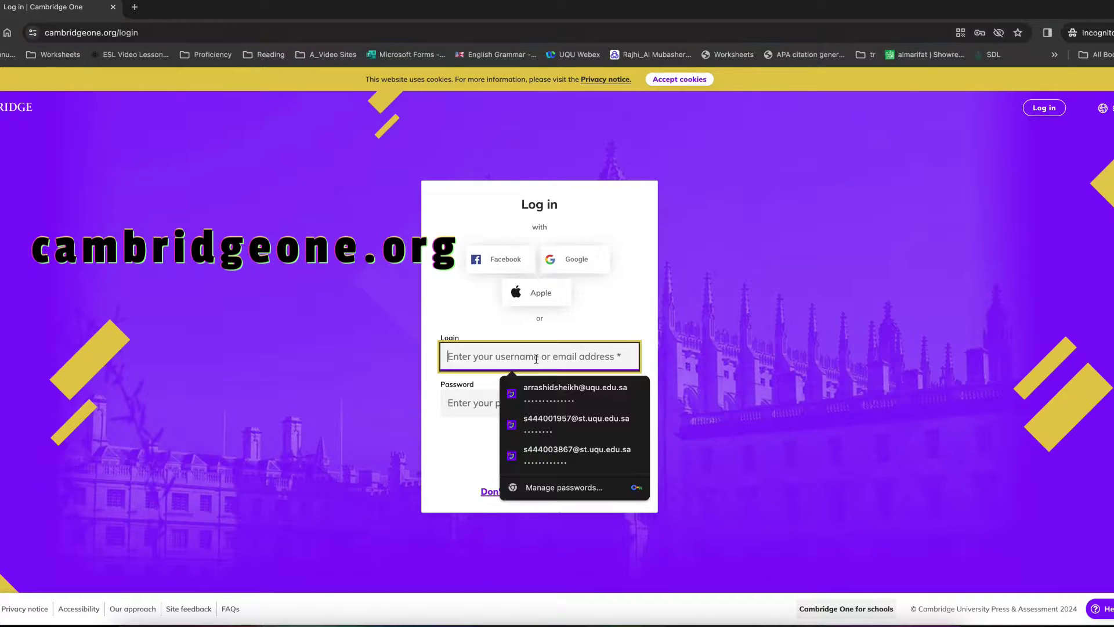
{"action": "left_click", "coordinate": [604, 397]}
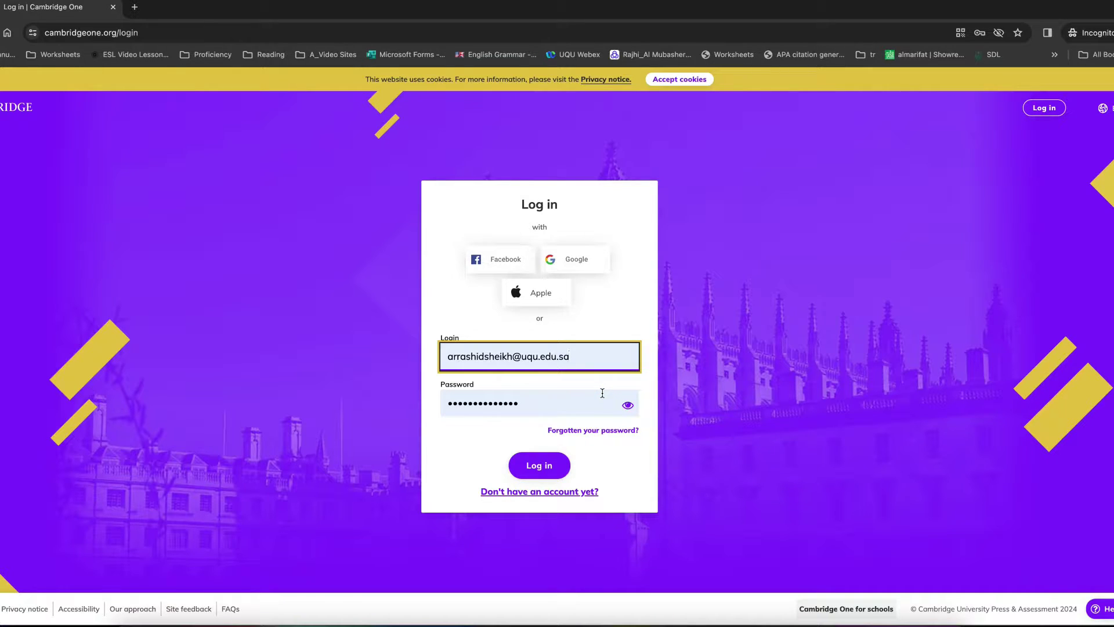
{"action": "left_click", "coordinate": [546, 467]}
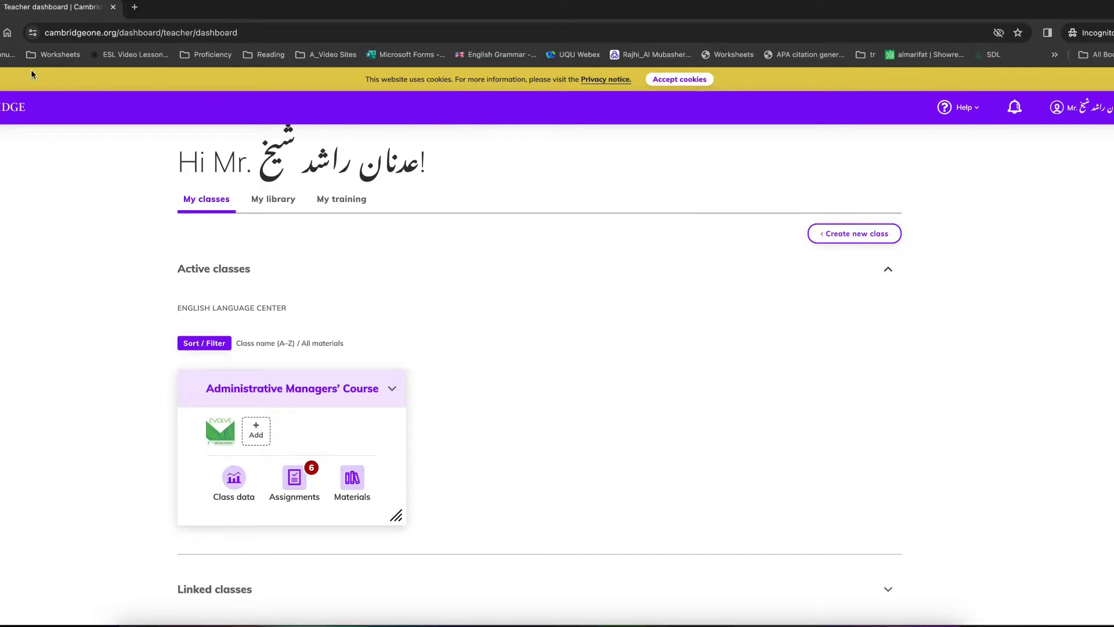
Switch to the second teacher's dashboard window, maximized, and show its library's course materials.
{"action": "key", "text": "super+m"}
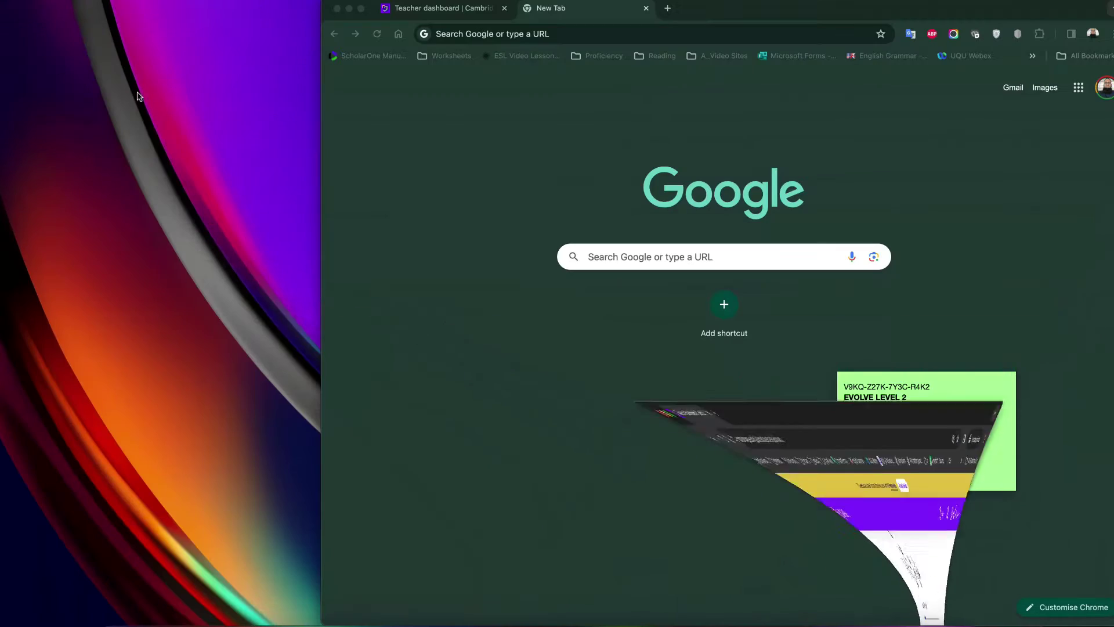
{"action": "left_click", "coordinate": [432, 12]}
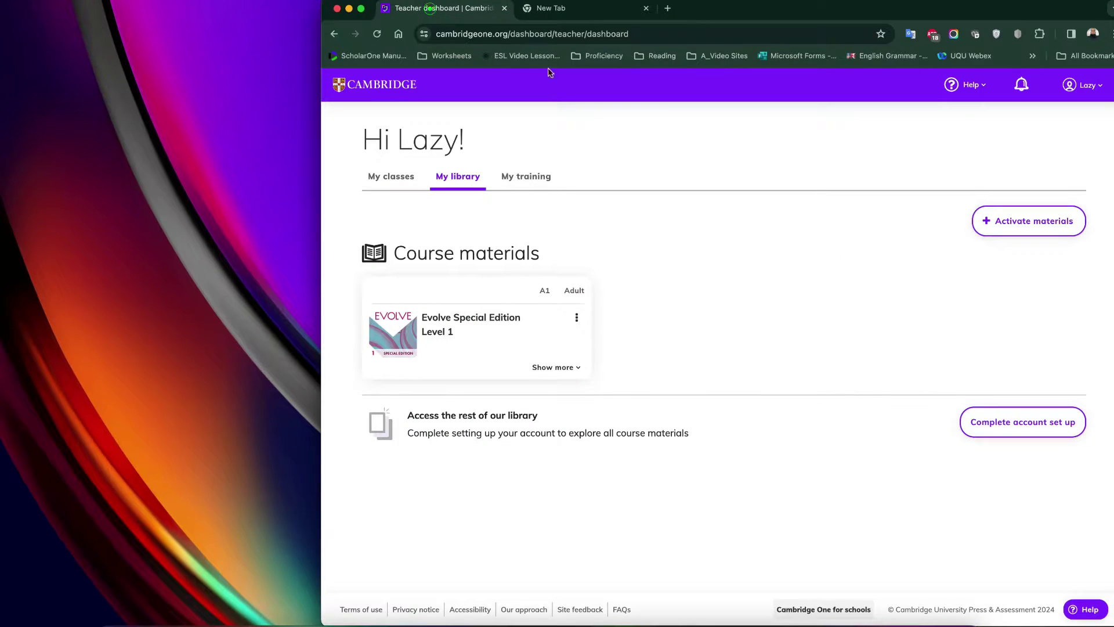
{"action": "double_click", "coordinate": [721, 16]}
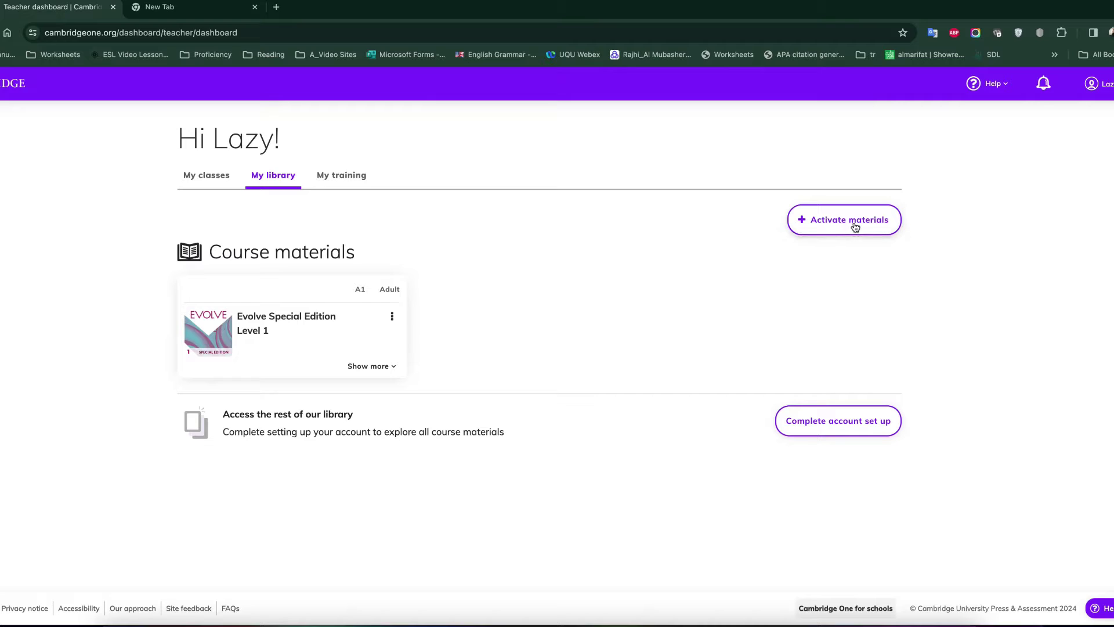
{"action": "left_click", "coordinate": [200, 174]}
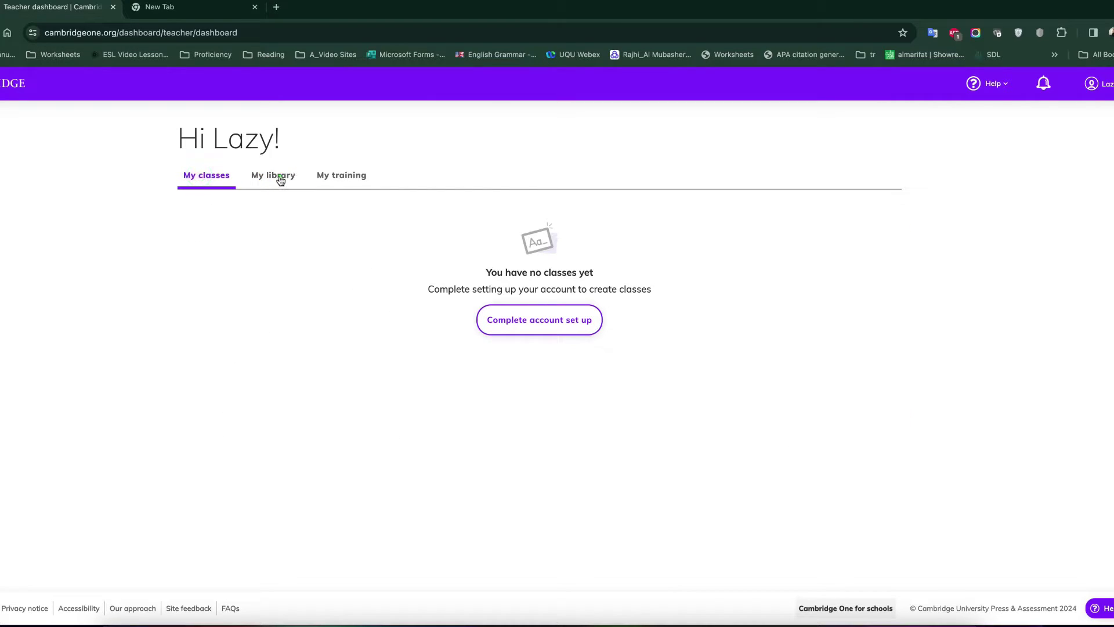
{"action": "left_click", "coordinate": [281, 176]}
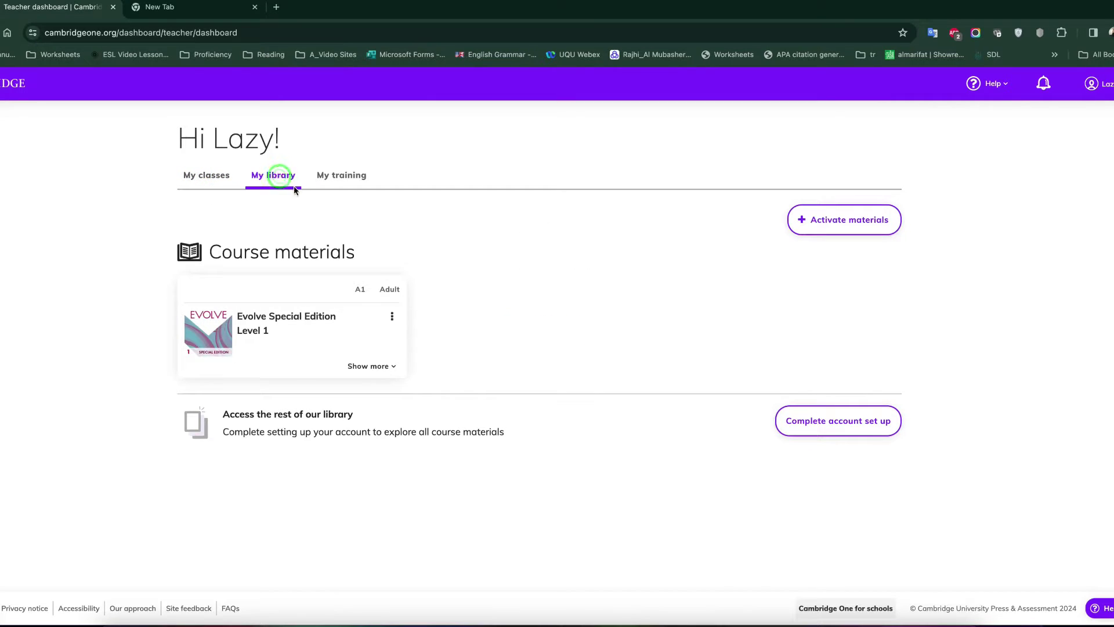
Activate Evolve Special Edition Level 2 using the activation code copied from the sticky note.
{"action": "left_click", "coordinate": [858, 224]}
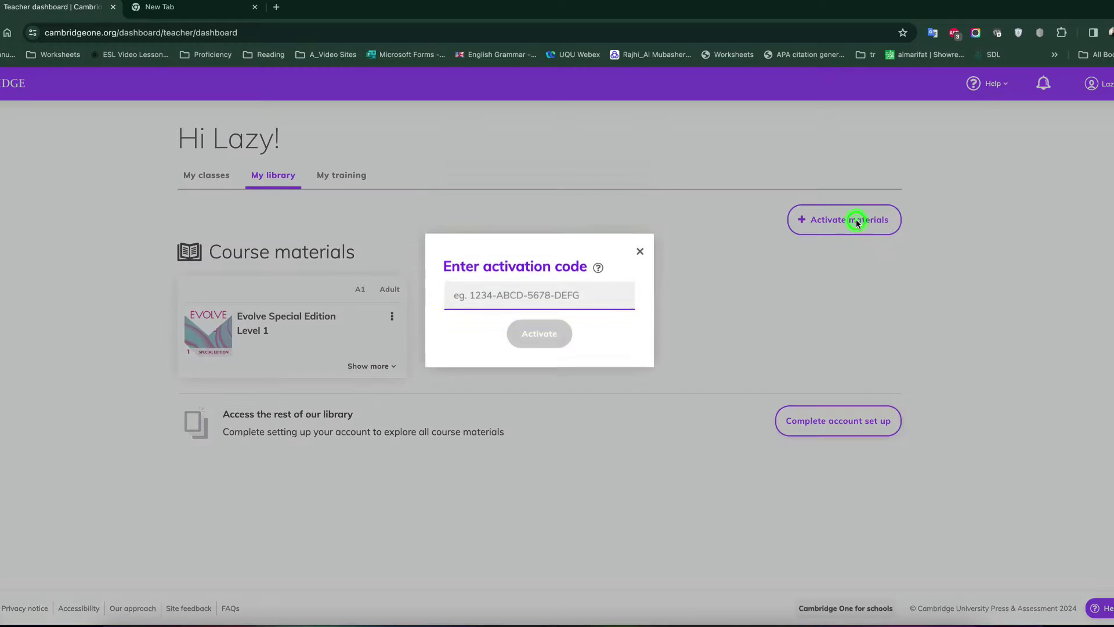
{"action": "left_click", "coordinate": [459, 332]}
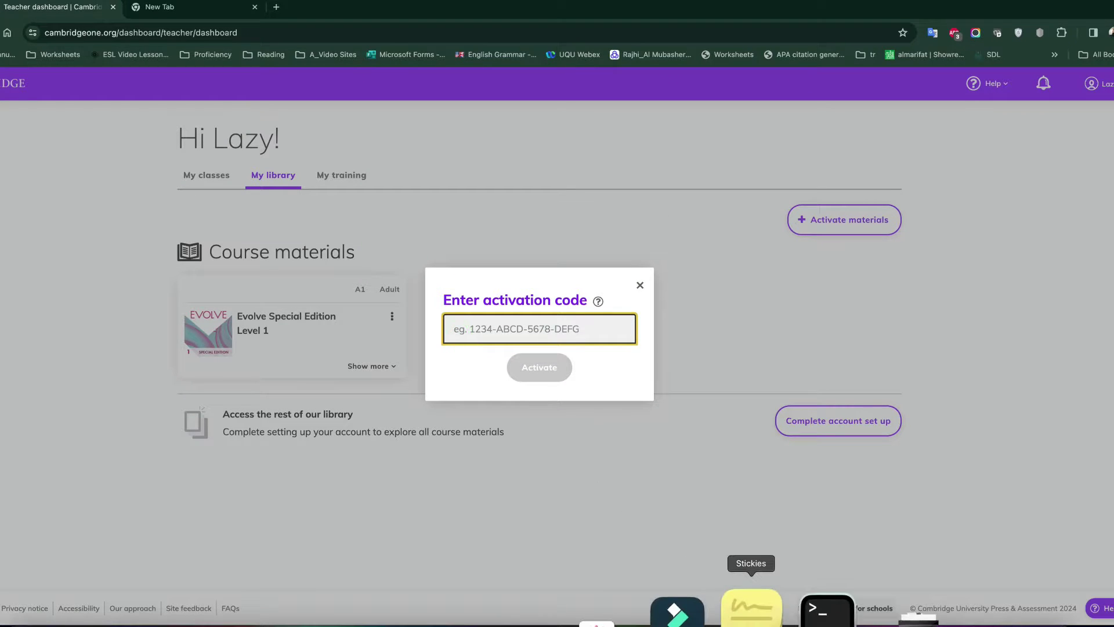
{"action": "left_click", "coordinate": [754, 606]}
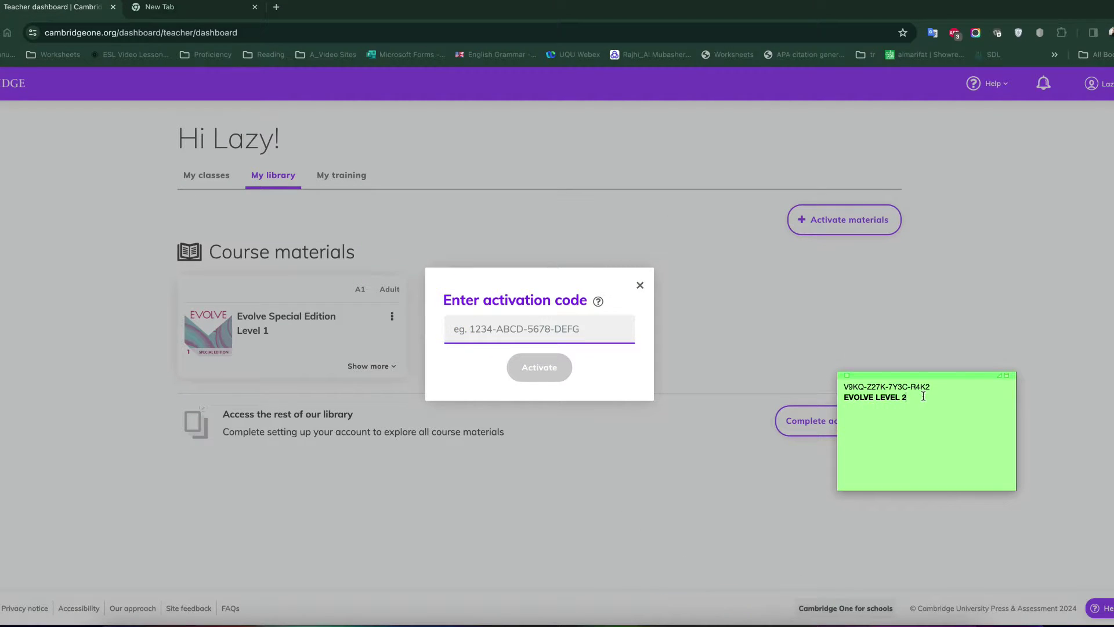
{"action": "left_click_drag", "start_coordinate": [933, 386], "coordinate": [842, 386]}
{"action": "key", "text": "super+c"}
{"action": "left_click", "coordinate": [523, 334]}
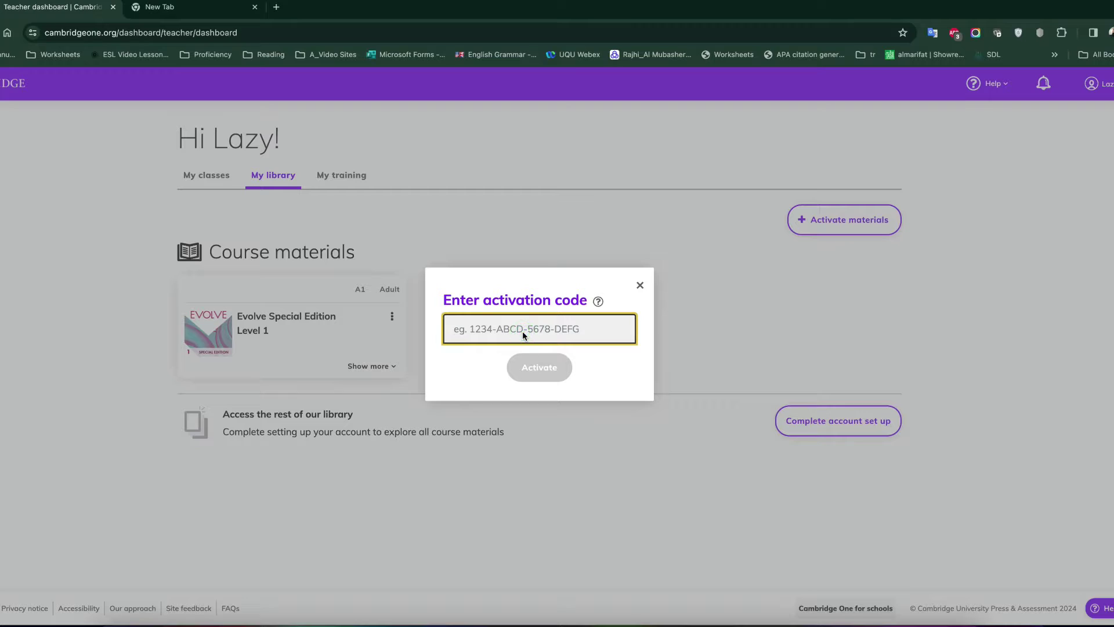
{"action": "key", "text": "super+v"}
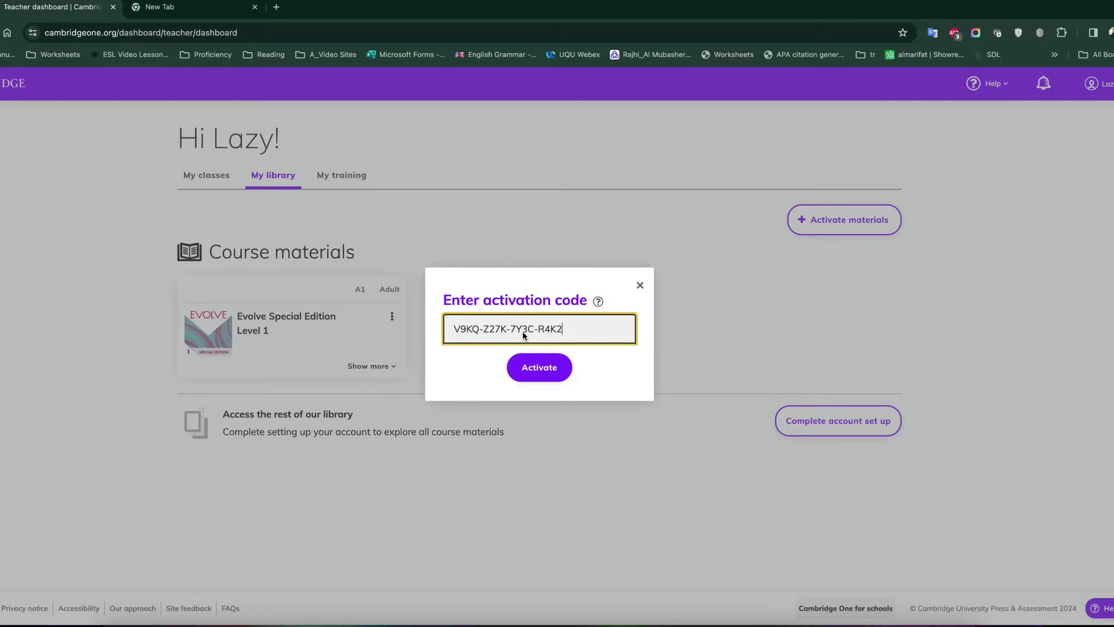
{"action": "left_click", "coordinate": [543, 371]}
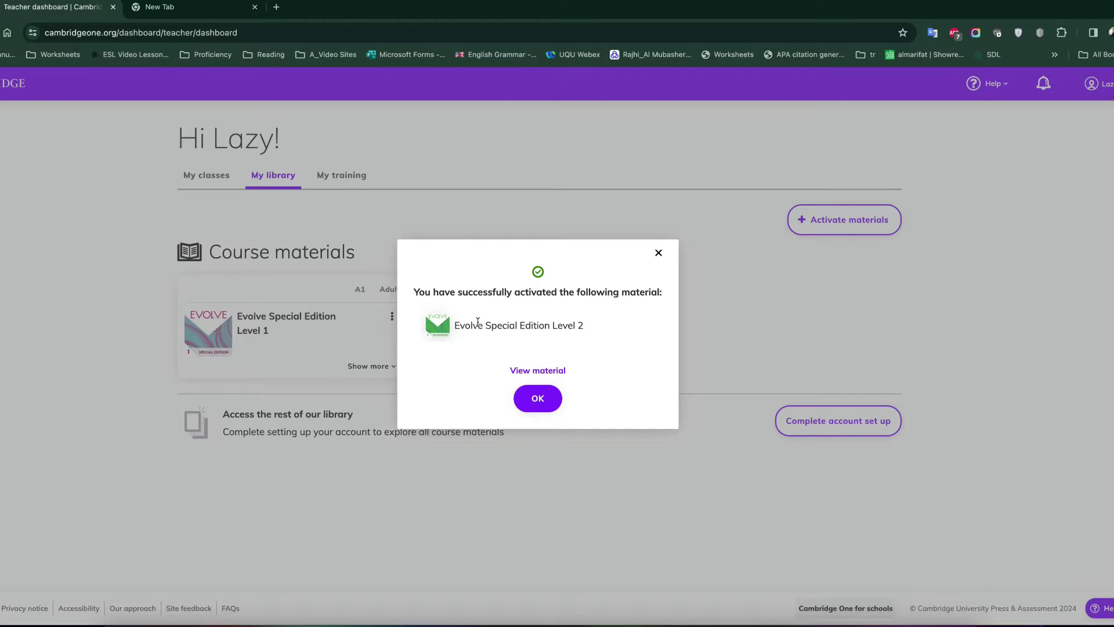
Dismiss the success message, expand the Level 2 card and open its View details page.
{"action": "left_click", "coordinate": [538, 399]}
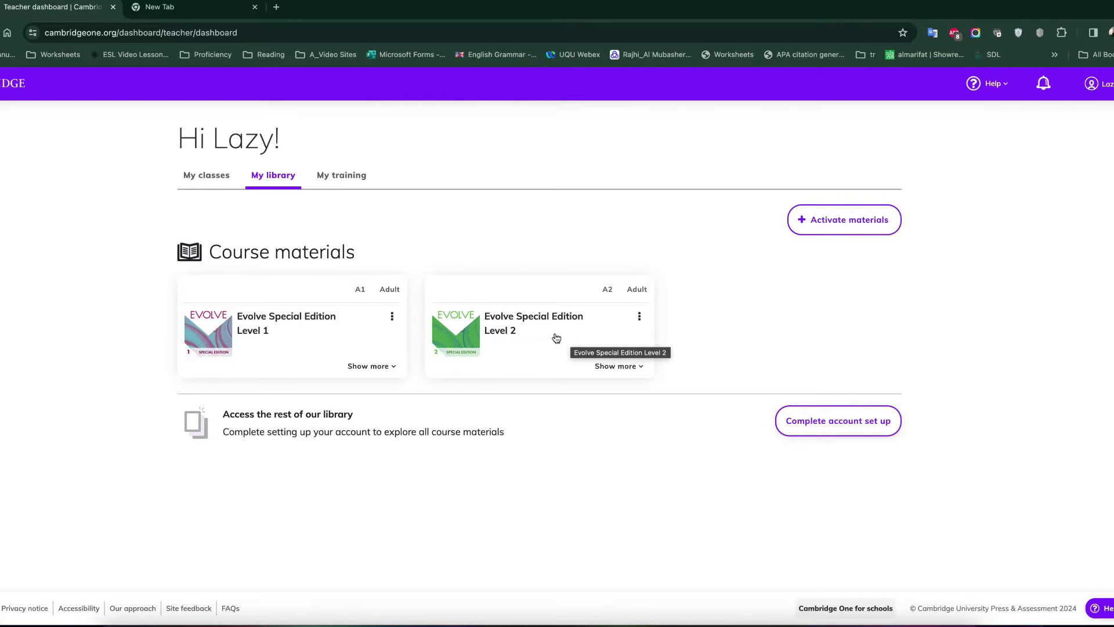
{"action": "left_click", "coordinate": [542, 316]}
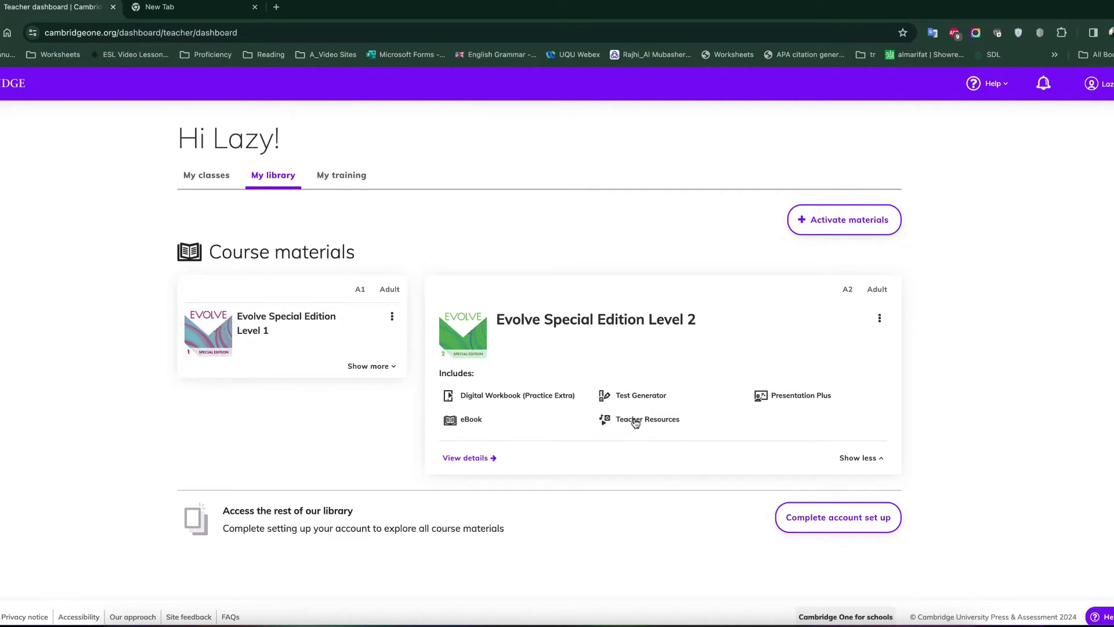
{"action": "left_click", "coordinate": [878, 316]}
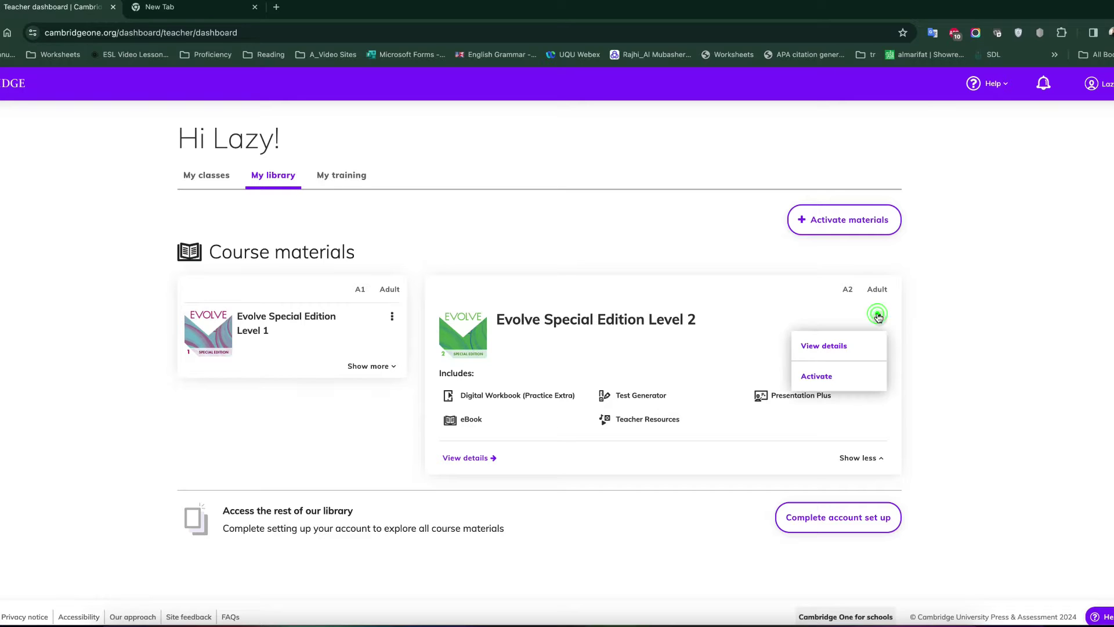
{"action": "left_click", "coordinate": [517, 318]}
{"action": "left_click", "coordinate": [879, 317]}
{"action": "left_click", "coordinate": [863, 346]}
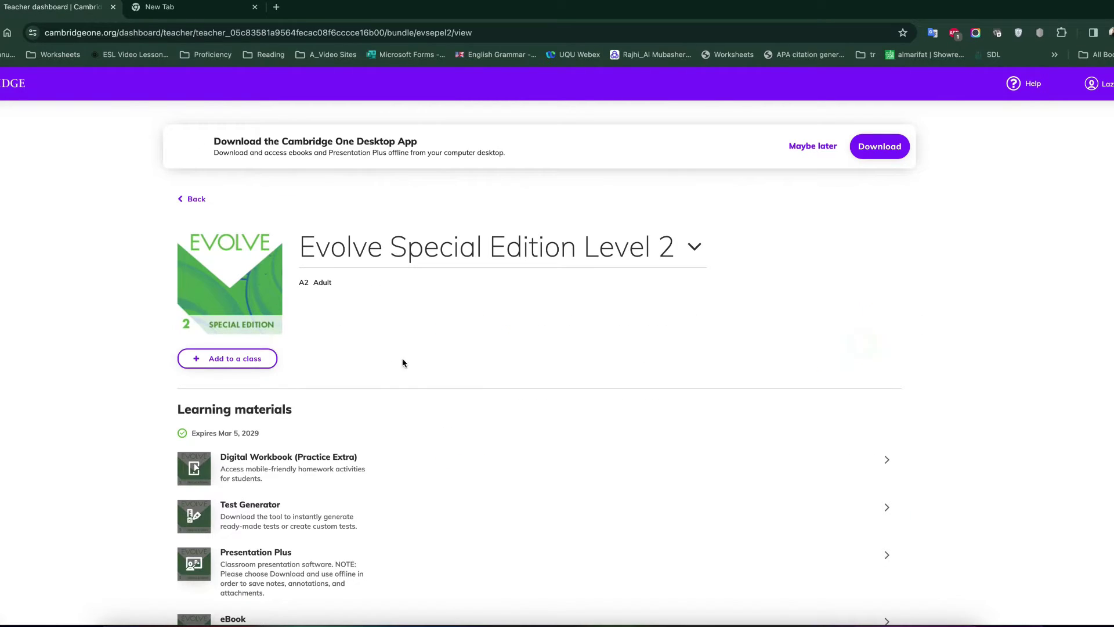
{"action": "triple_click", "coordinate": [265, 434]}
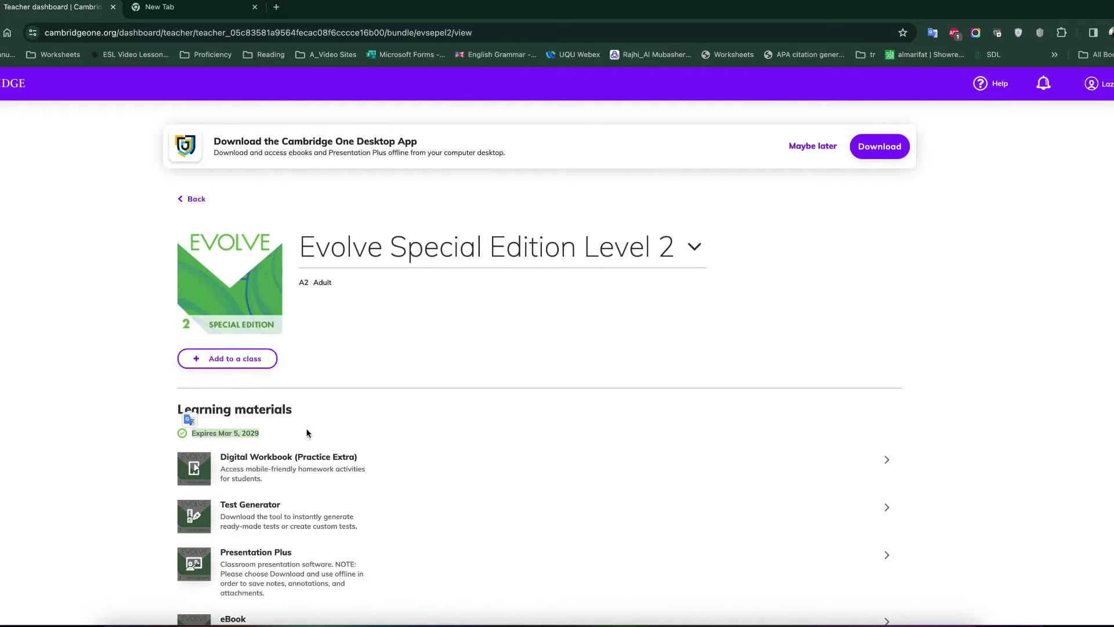
{"action": "scroll", "coordinate": [309, 434], "scroll_direction": "down", "scroll_amount": 3}
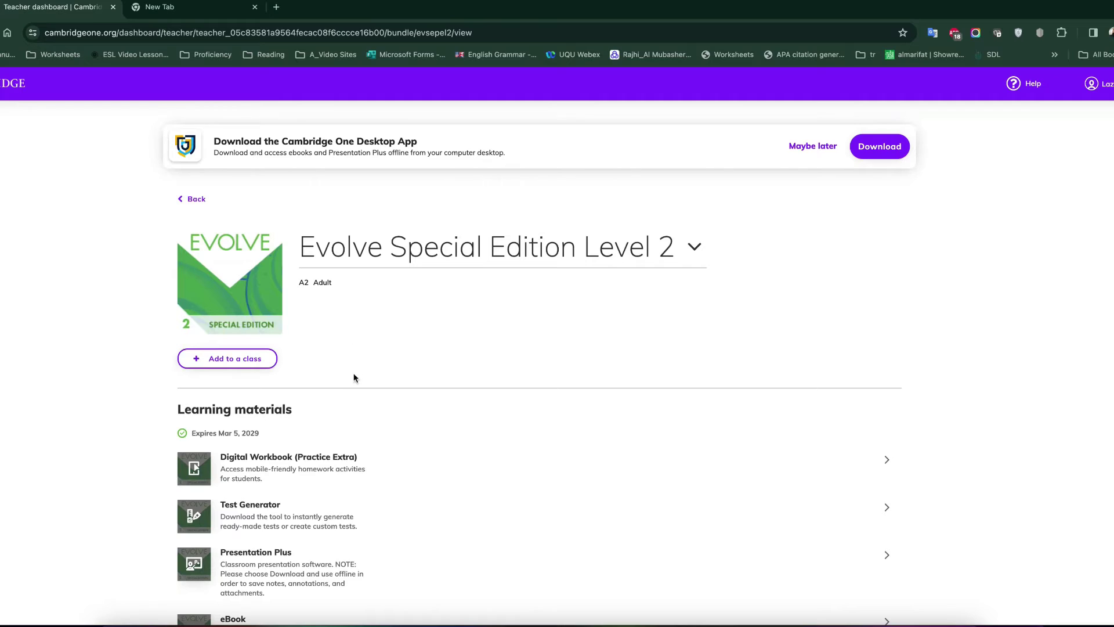
{"action": "scroll", "coordinate": [356, 378], "scroll_direction": "down", "scroll_amount": 2}
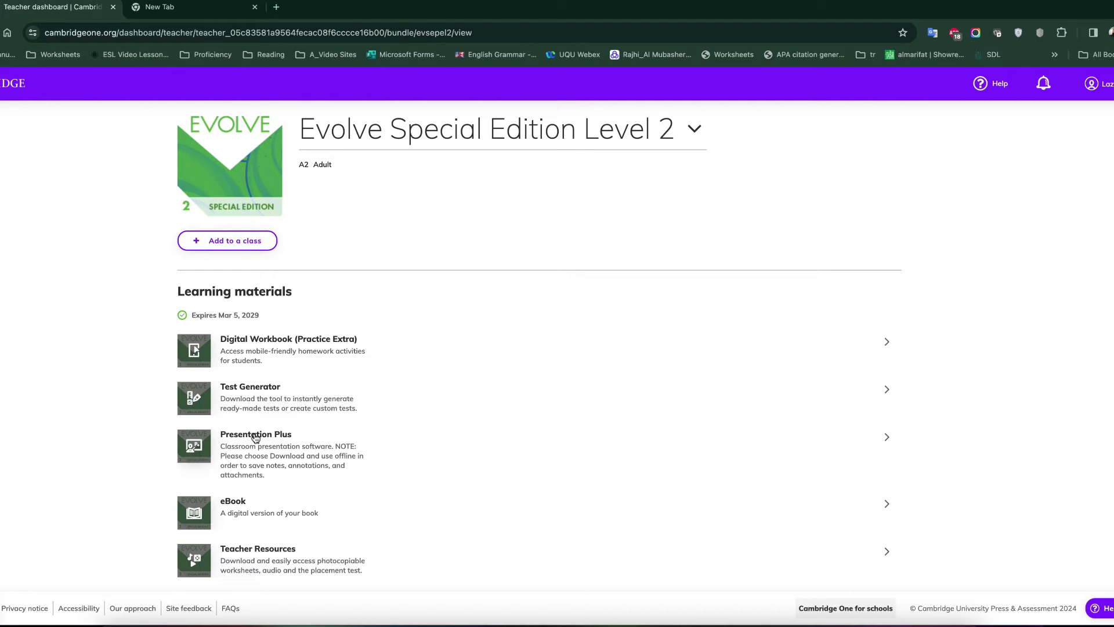
{"action": "left_click", "coordinate": [256, 435]}
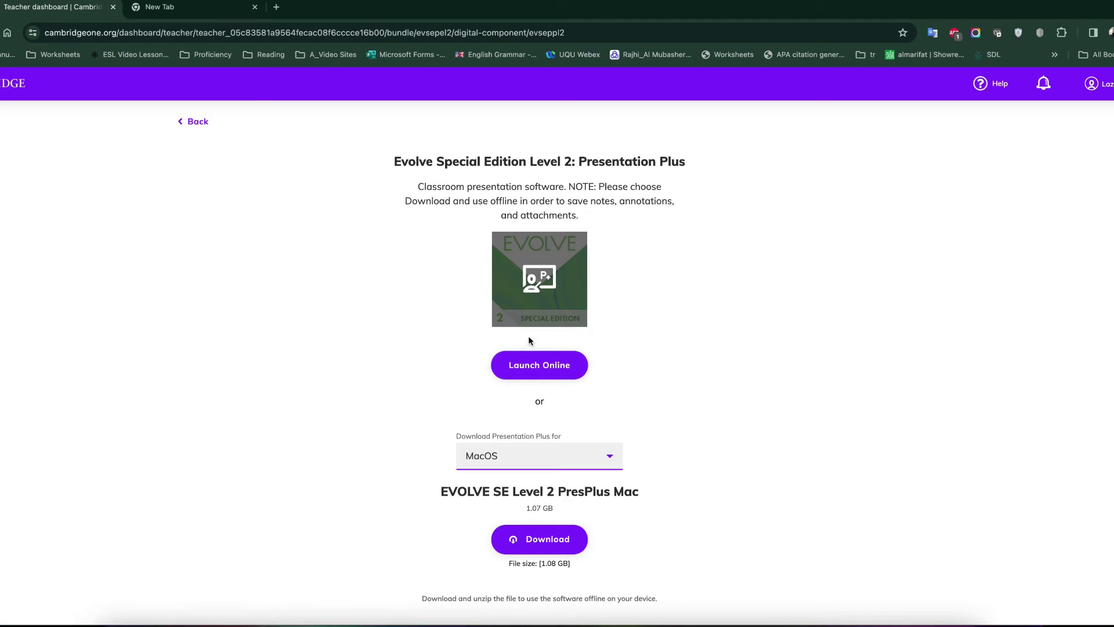
{"action": "left_click", "coordinate": [505, 456]}
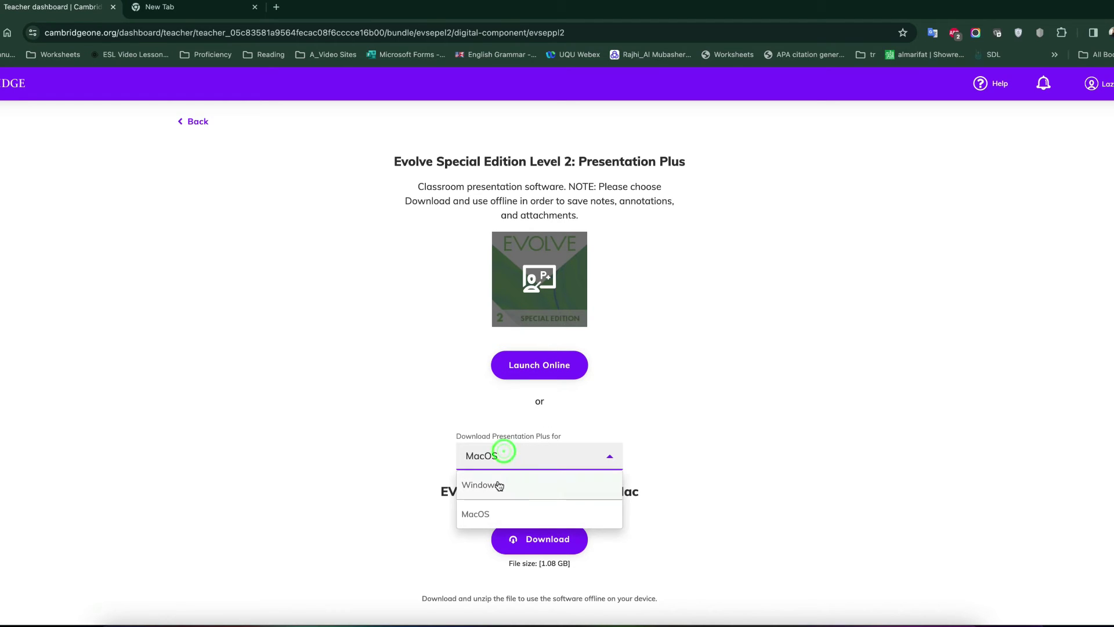
{"action": "left_click", "coordinate": [365, 441]}
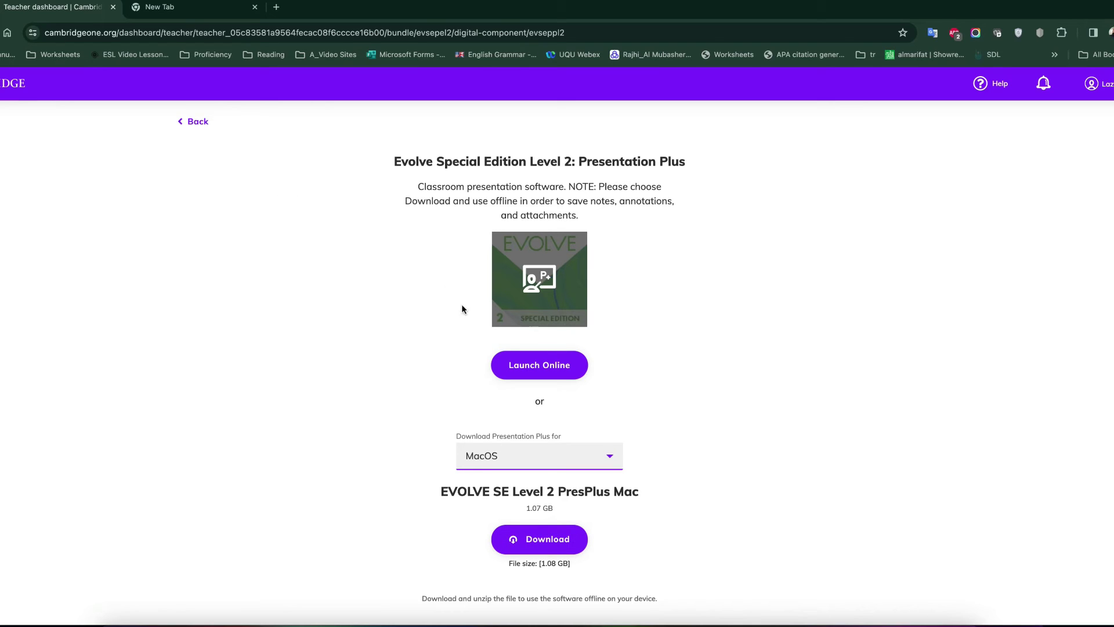
{"action": "left_click", "coordinate": [200, 120]}
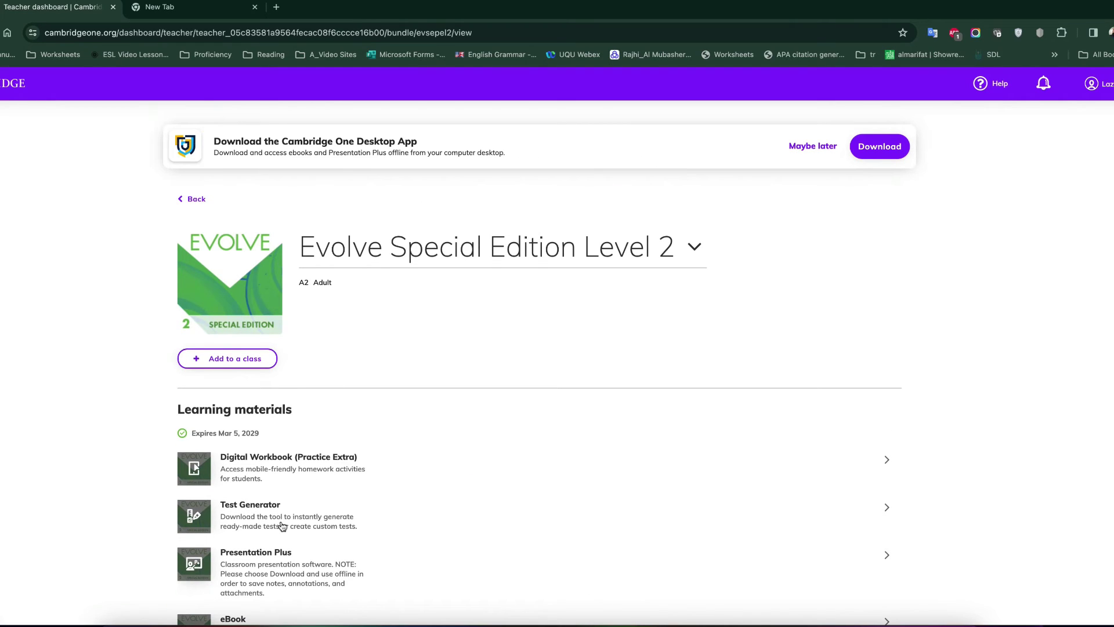
{"action": "left_click", "coordinate": [268, 416]}
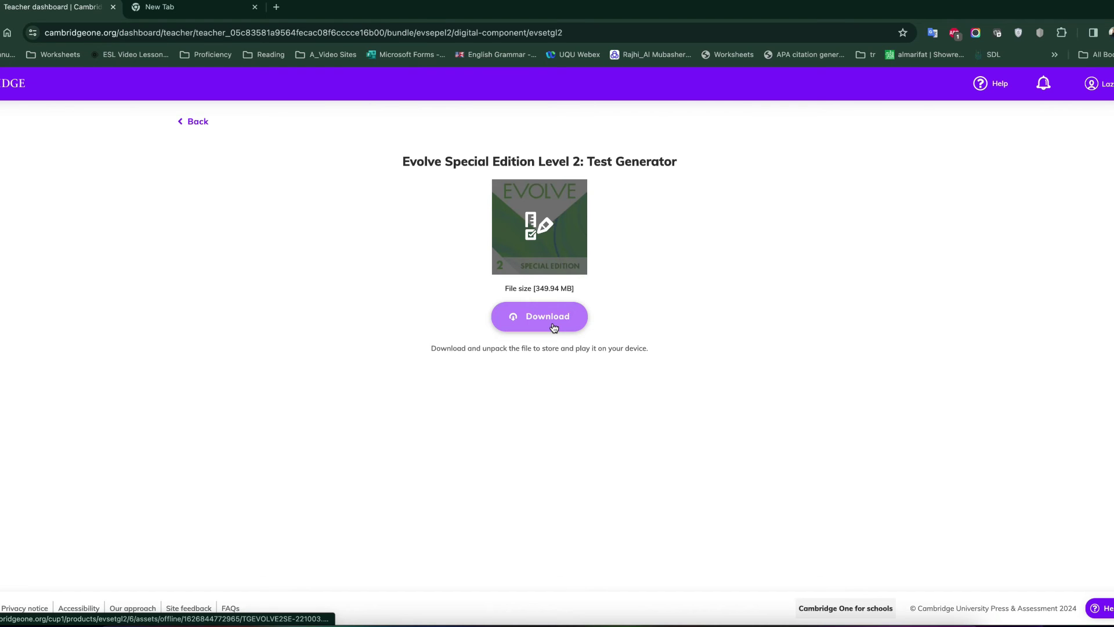
{"action": "left_click", "coordinate": [197, 122]}
{"action": "scroll", "coordinate": [465, 408], "scroll_direction": "down", "scroll_amount": 3}
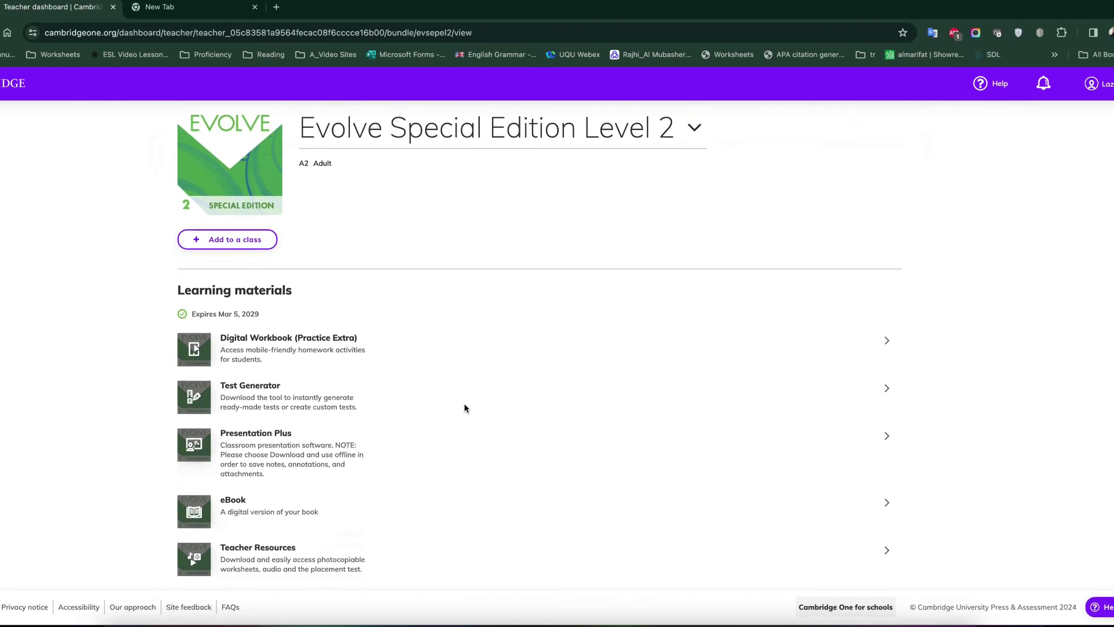